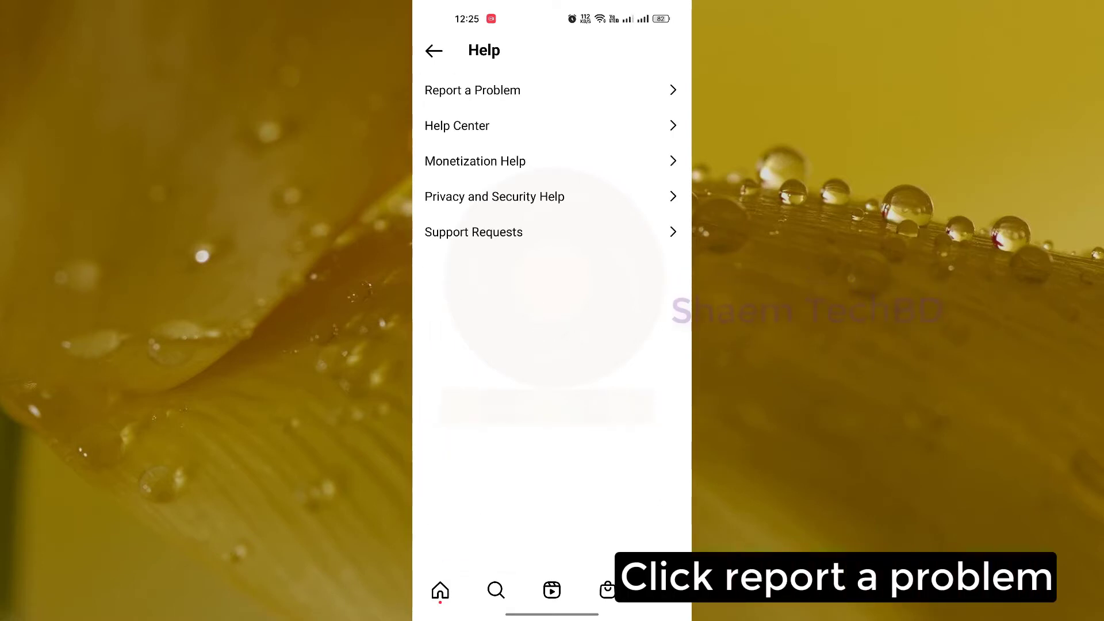
- Start a new problem report and replace the automatic capture with the rotated-Reel screenshot
click(543, 90)
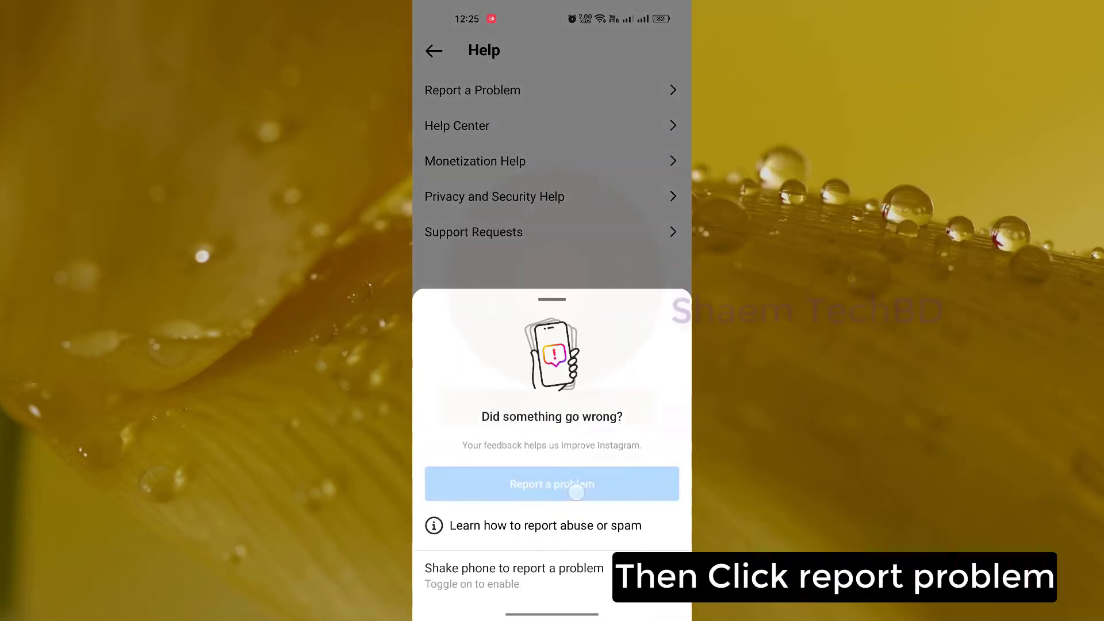
click(552, 484)
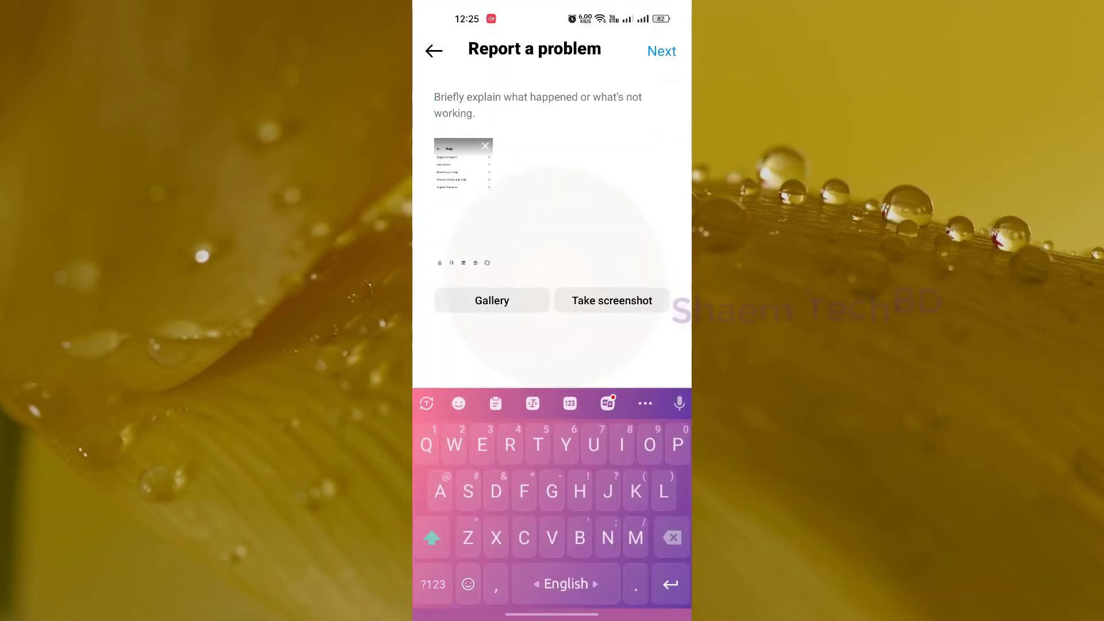
click(486, 146)
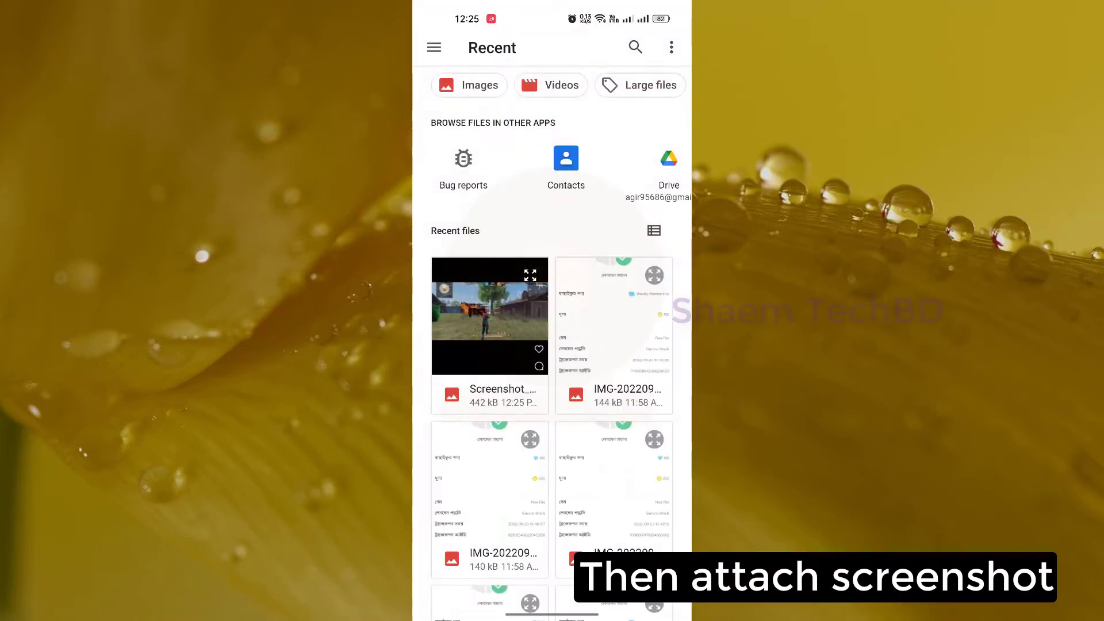
click(488, 315)
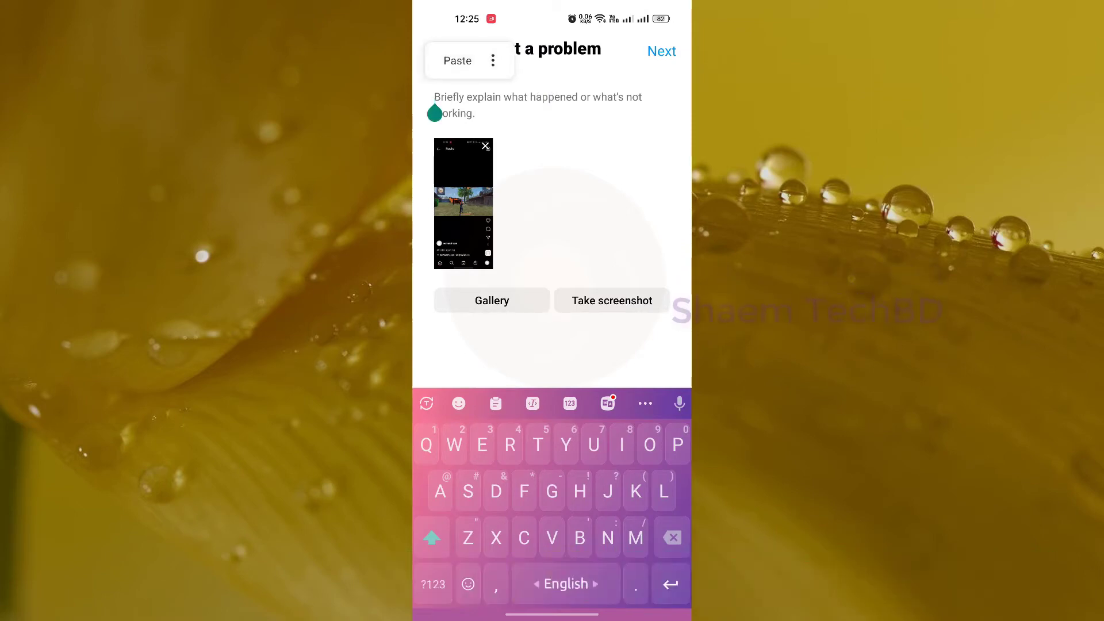
text(Dear Instagram Team)
- Add a line break in the description explaining that Reels rotate automatically when posted
key(Return)
text(My Reels video rotate uptown automatically when I'm posting reels as you can see on the screenshot.)
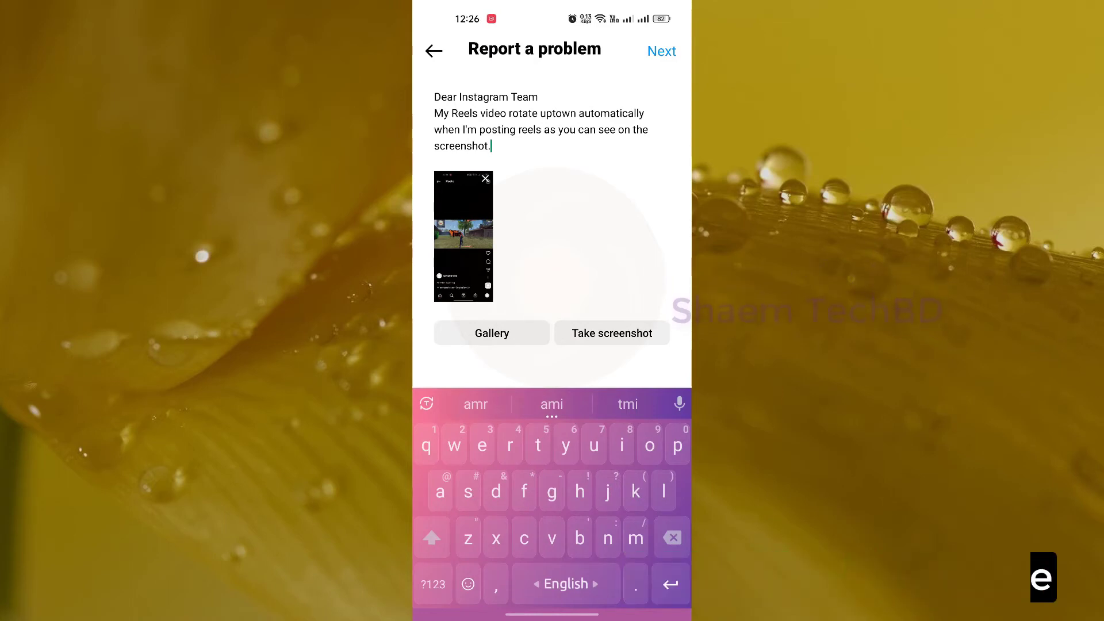
click(662, 51)
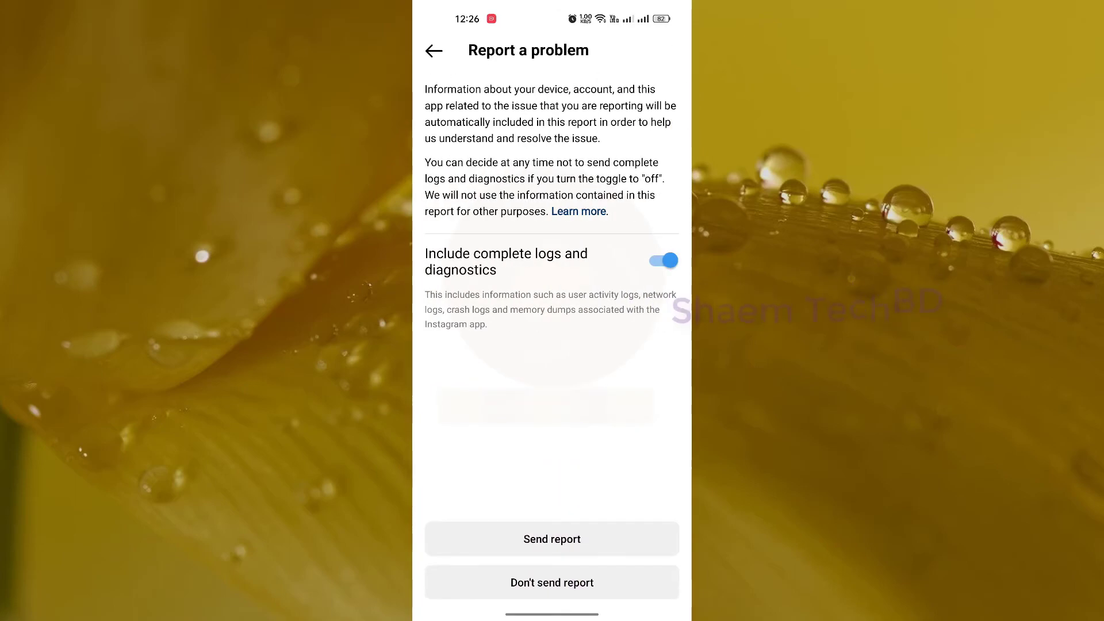